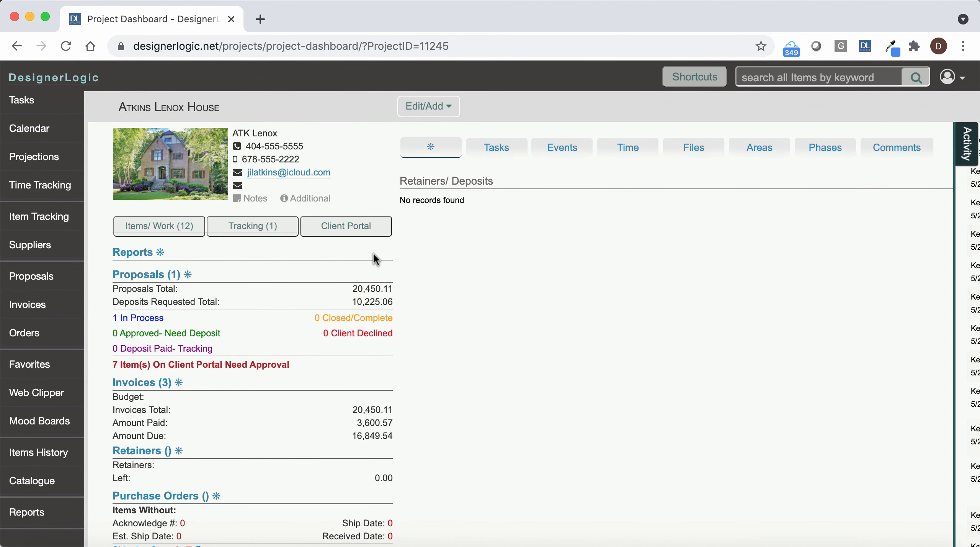
Start a new retainer for the Atkins Lenox House project with reference "check 123" and deposit account "Wells Fargo Checking".
{"action": "left_click", "coordinate": [405, 111]}
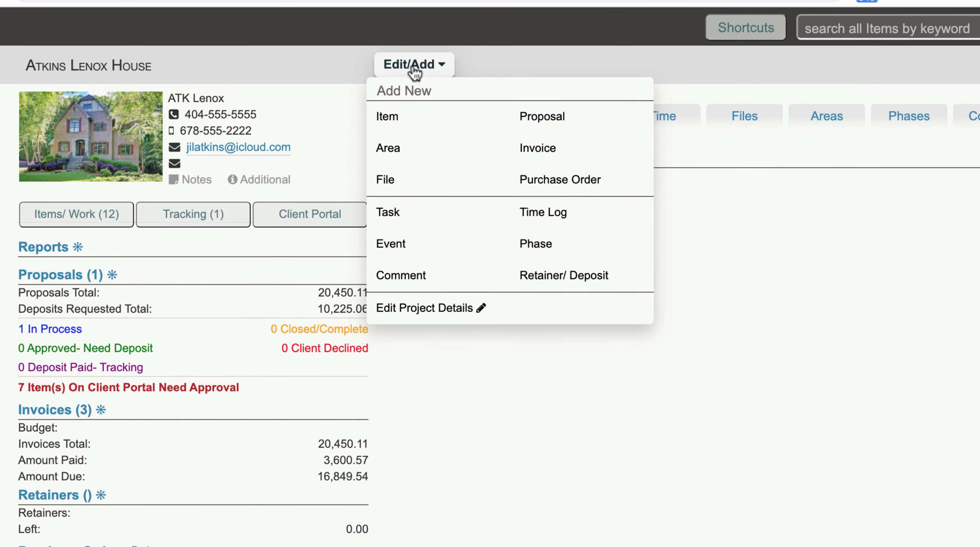
{"action": "left_click", "coordinate": [567, 275]}
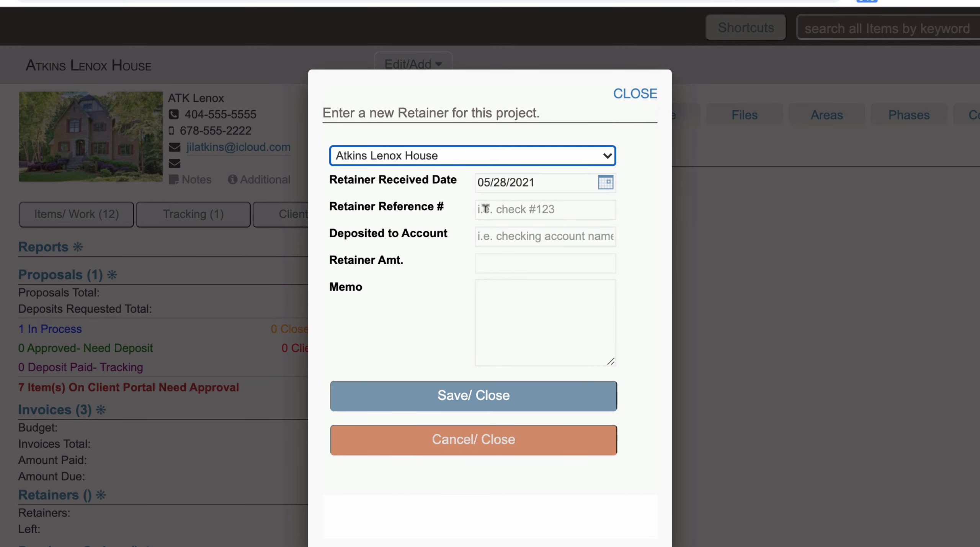
{"action": "left_click", "coordinate": [497, 208]}
{"action": "left_click", "coordinate": [497, 244]}
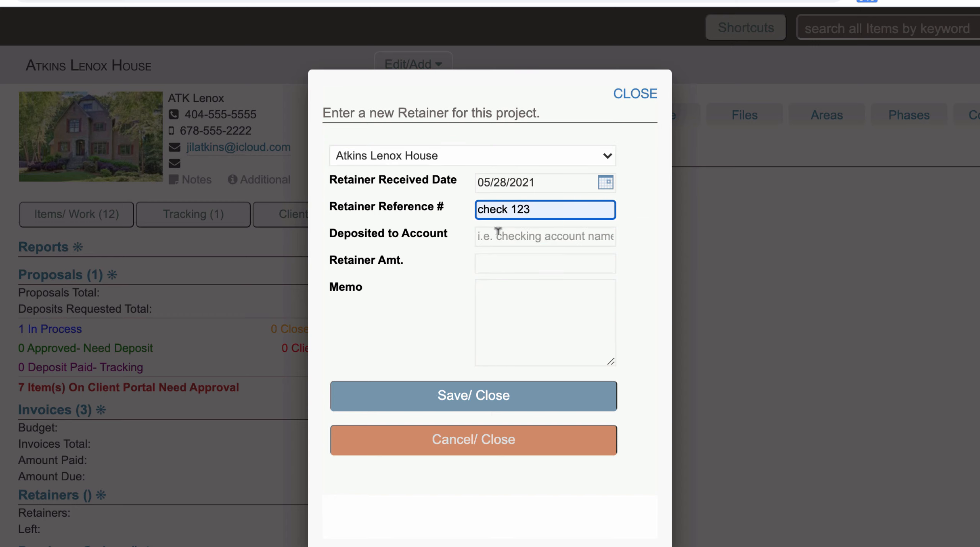
{"action": "left_click", "coordinate": [497, 234]}
{"action": "type", "text": "Wells Fargo"}
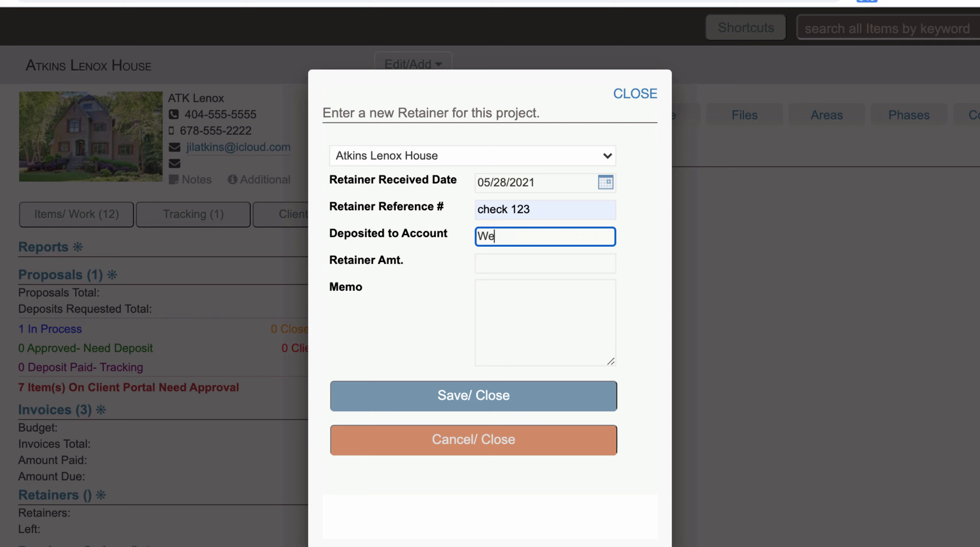
Set the retainer amount to 50000, add the memo "to be used on living room and library", and save the retainer.
{"action": "left_click", "coordinate": [521, 264]}
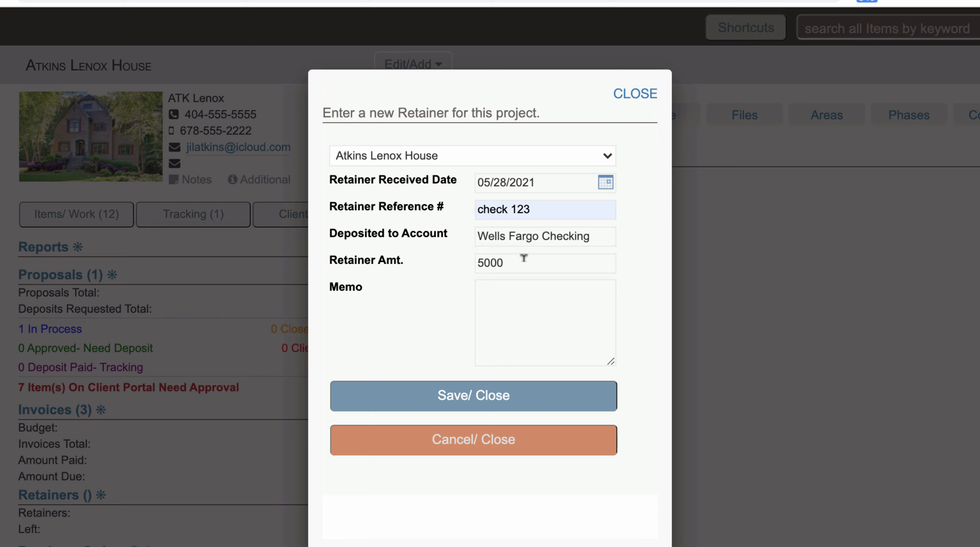
{"action": "left_click", "coordinate": [524, 258]}
{"action": "type", "text": "0000"}
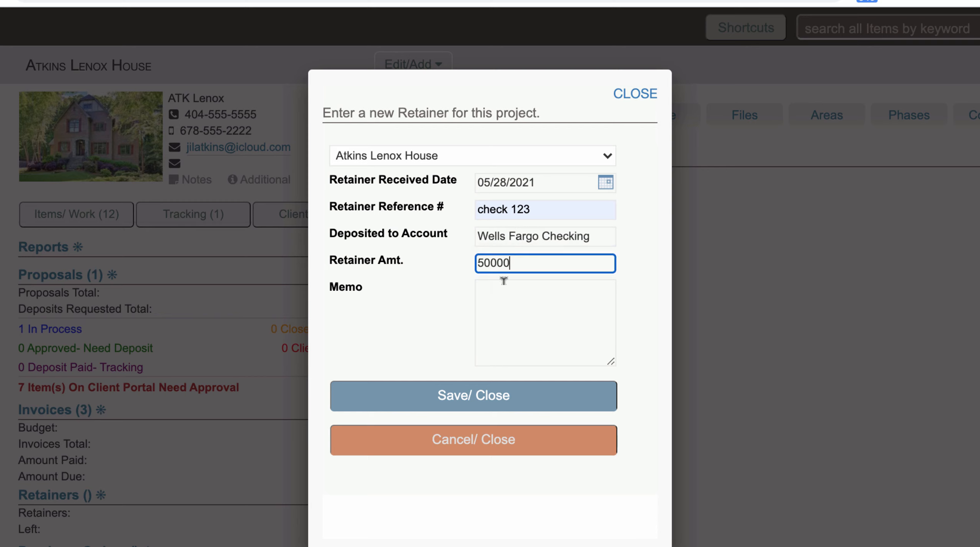
{"action": "left_click", "coordinate": [510, 305]}
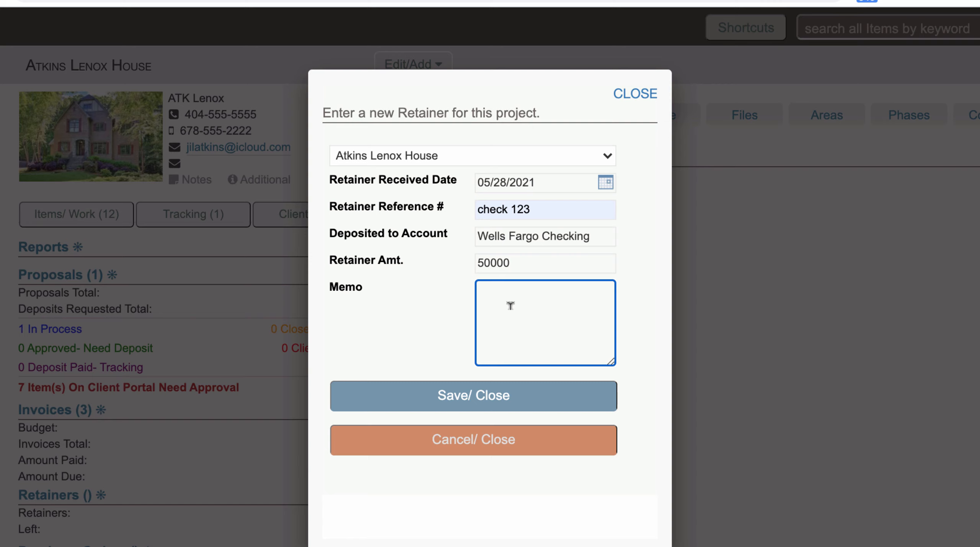
{"action": "type", "text": "to be used on living room and library"}
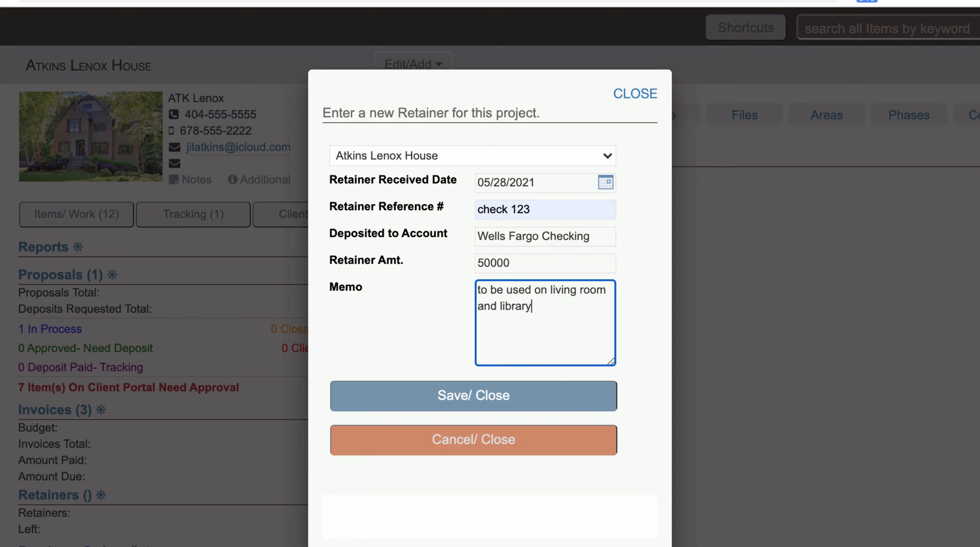
{"action": "left_click", "coordinate": [450, 390]}
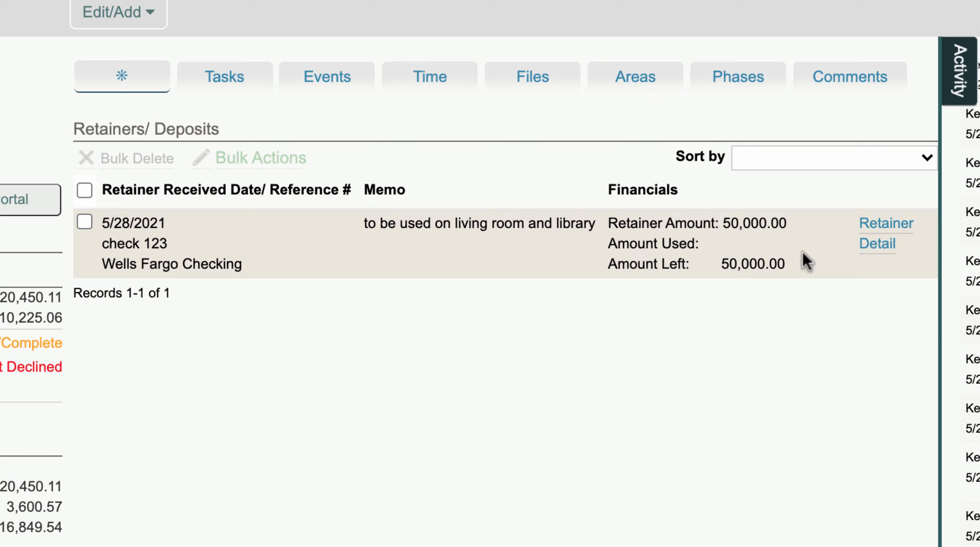
From the retainer's detail, fill in a 1000 payment dated 05/12/2021 for the Living Room Furniture invoice of 05/28/2021 without submitting it.
{"action": "left_click", "coordinate": [873, 245]}
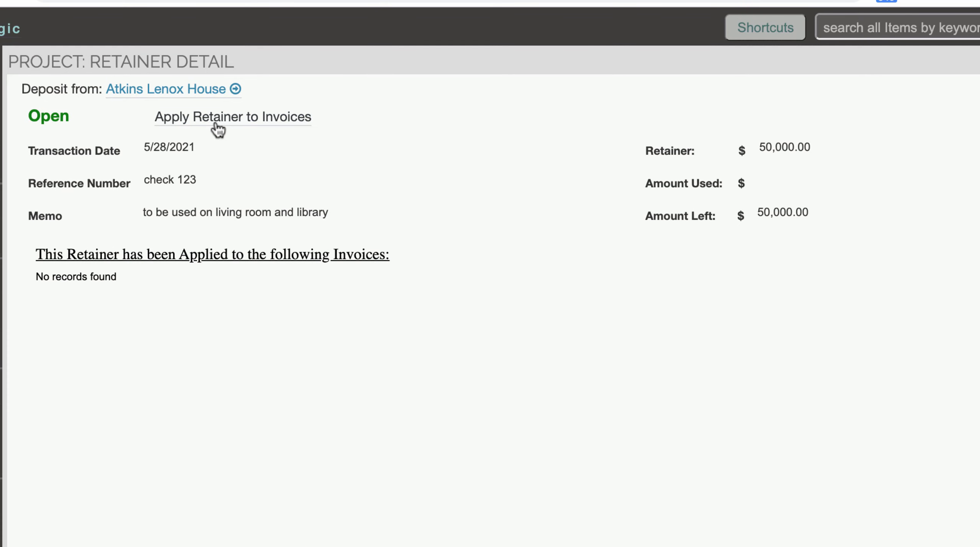
{"action": "left_click", "coordinate": [218, 130]}
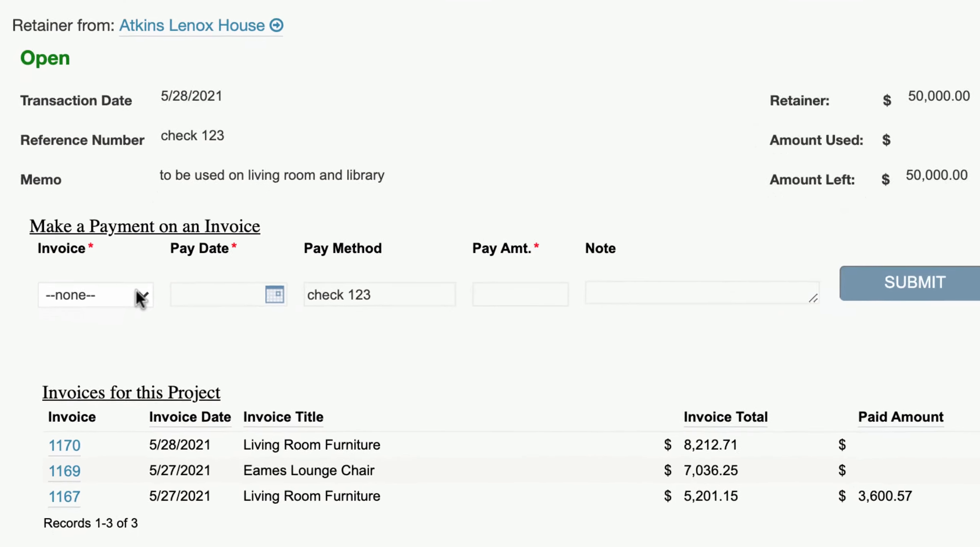
{"action": "left_click", "coordinate": [142, 288]}
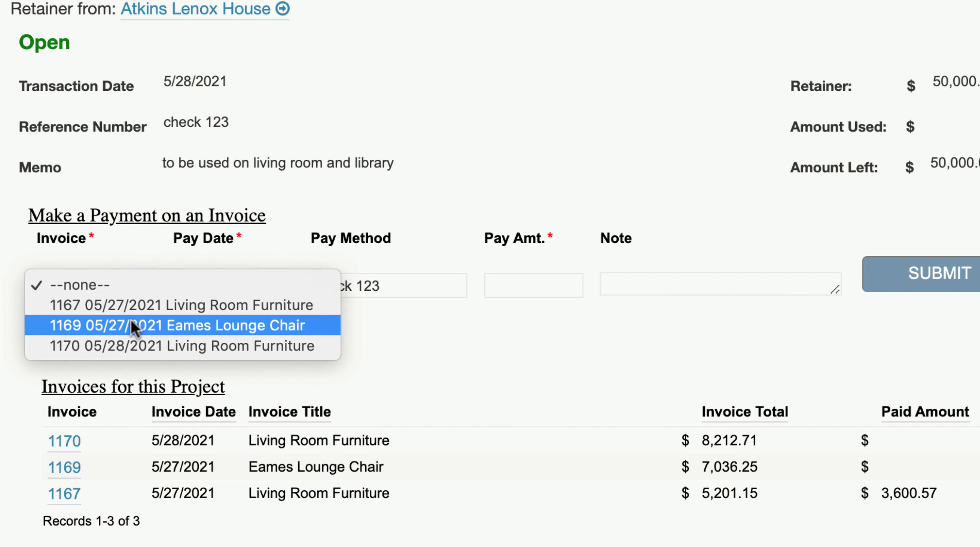
{"action": "left_click", "coordinate": [134, 346]}
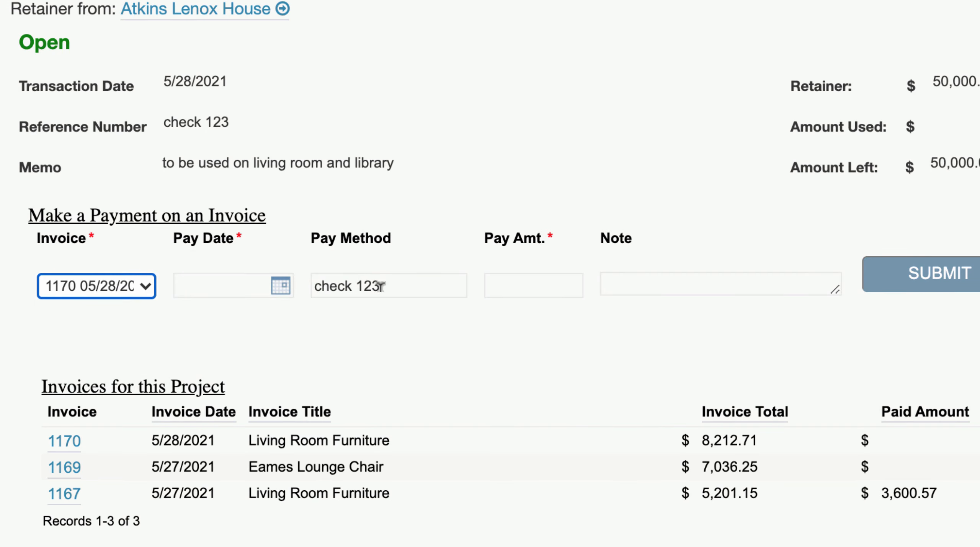
{"action": "left_click", "coordinate": [279, 288]}
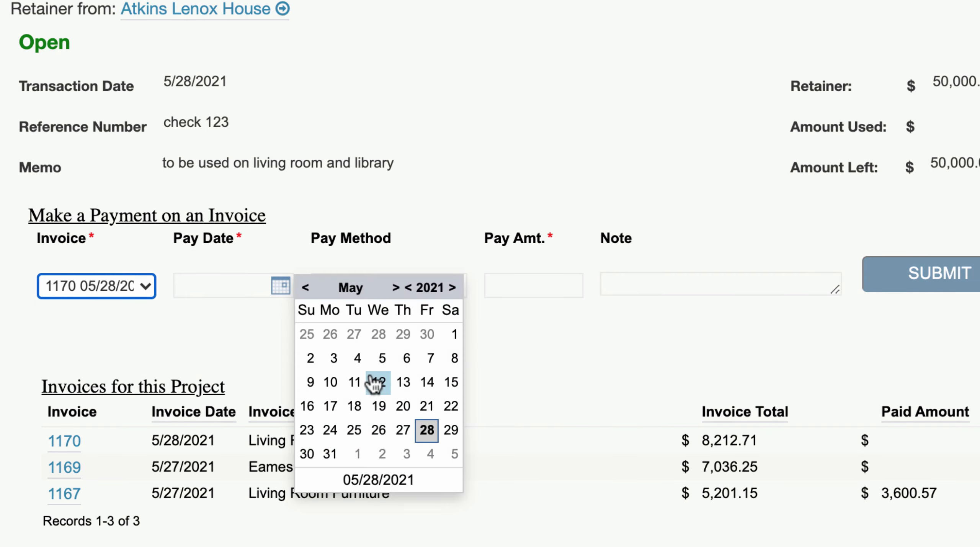
{"action": "left_click", "coordinate": [321, 380]}
{"action": "left_click", "coordinate": [523, 275]}
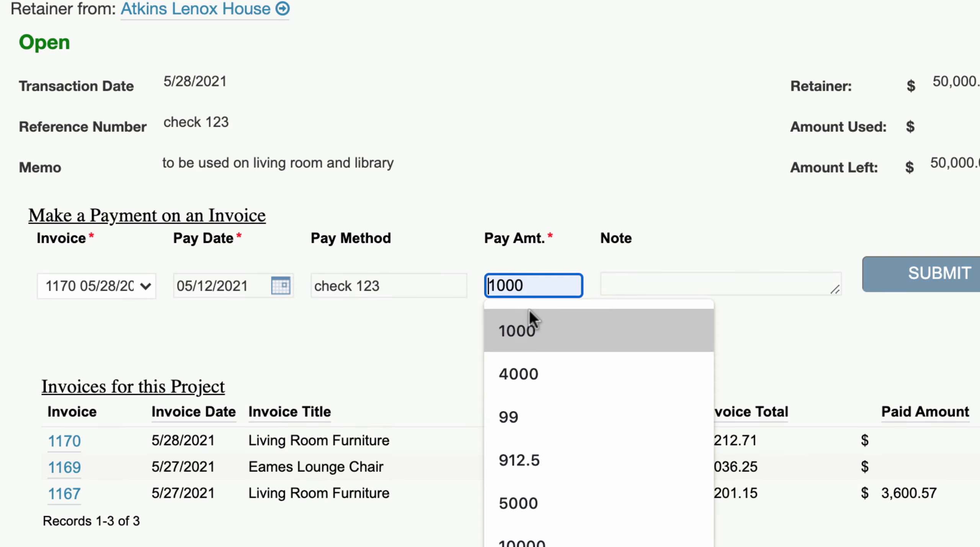
{"action": "left_click", "coordinate": [541, 328]}
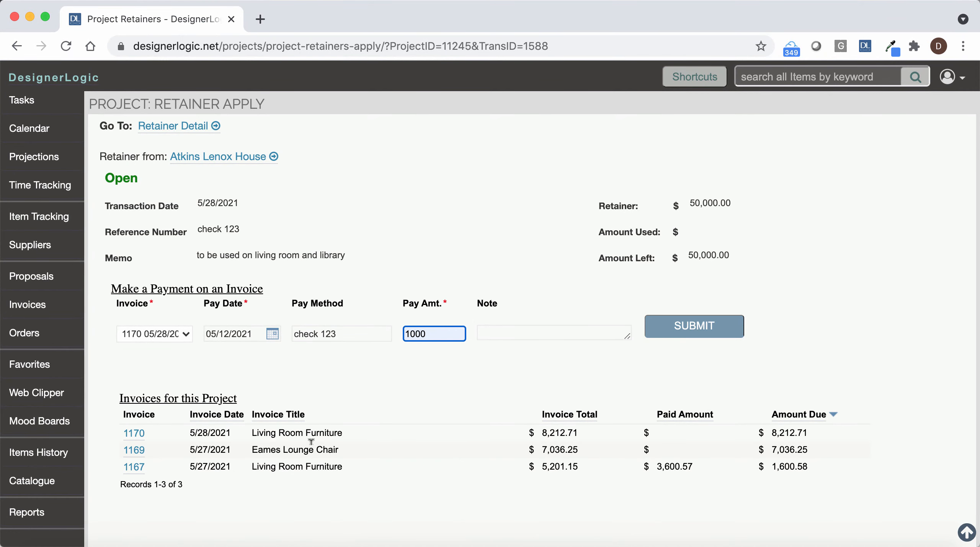
{"action": "scroll", "coordinate": [318, 447], "scroll_direction": "down", "scroll_amount": 7}
{"action": "scroll", "coordinate": [318, 447], "scroll_direction": "up", "scroll_amount": 7}
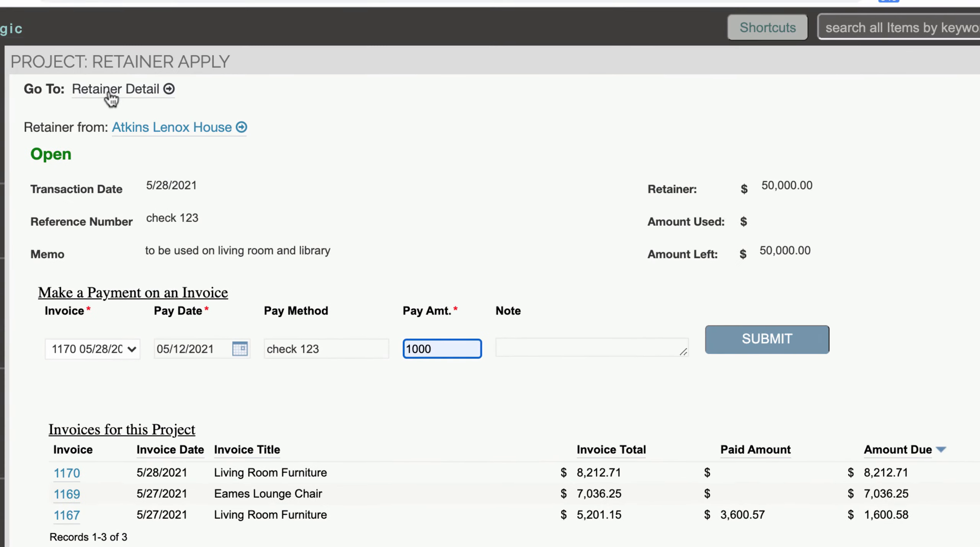
Return to the Atkins Lenox House project and open the payments of the Living Room Furniture invoice dated May 27 2021.
{"action": "left_click", "coordinate": [158, 128]}
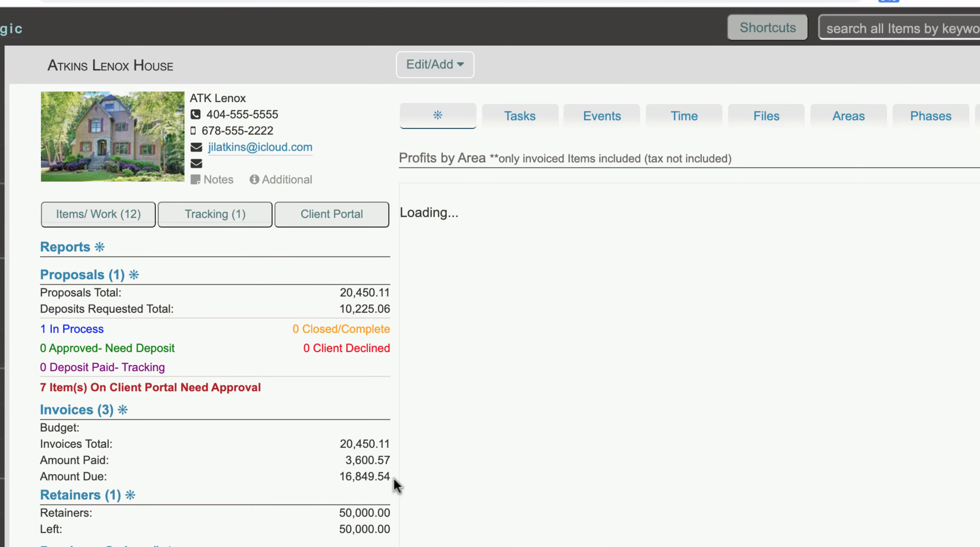
{"action": "left_click", "coordinate": [82, 494]}
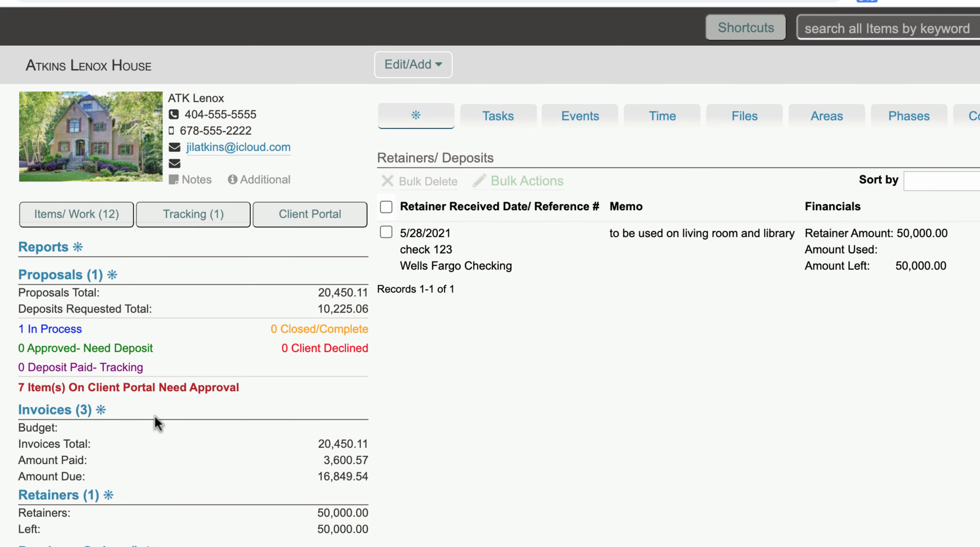
{"action": "left_click", "coordinate": [101, 410]}
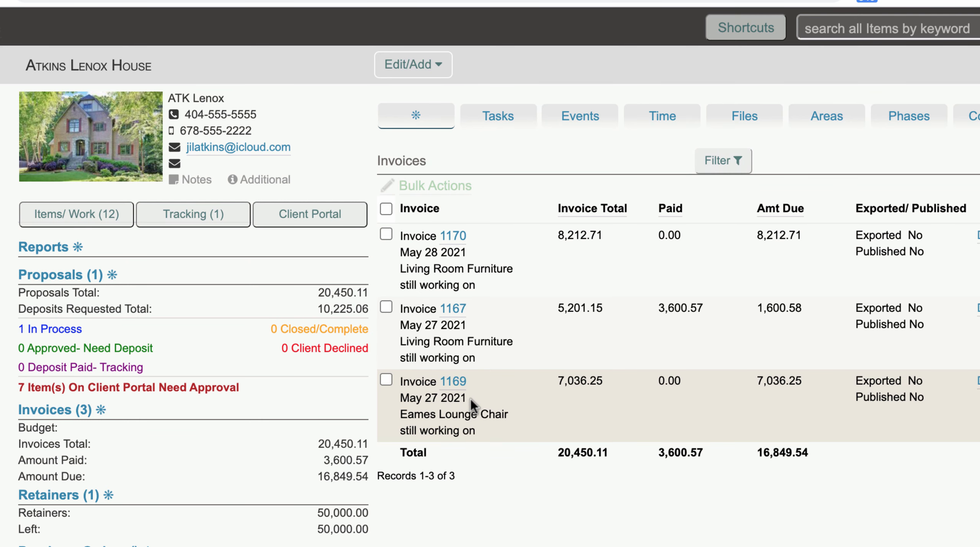
{"action": "left_click", "coordinate": [448, 312]}
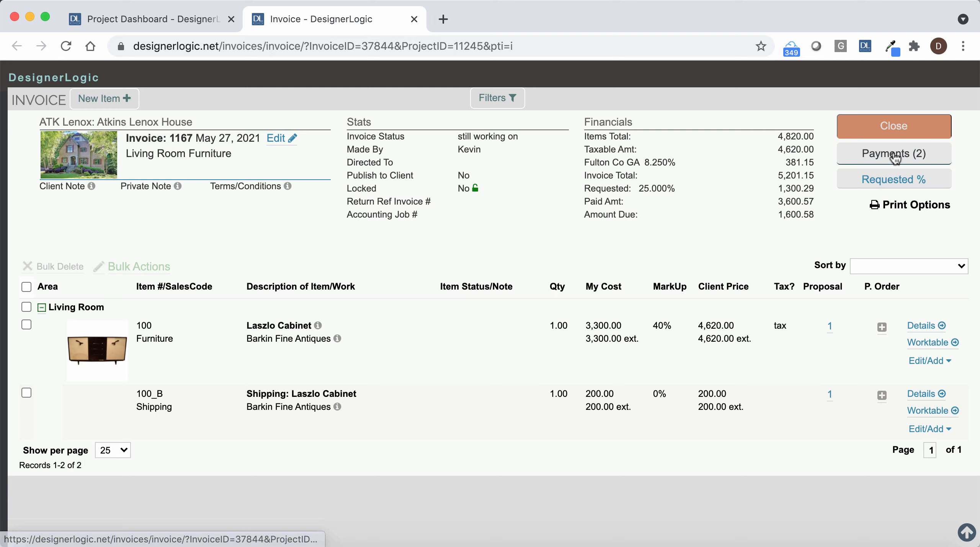
{"action": "left_click", "coordinate": [888, 145]}
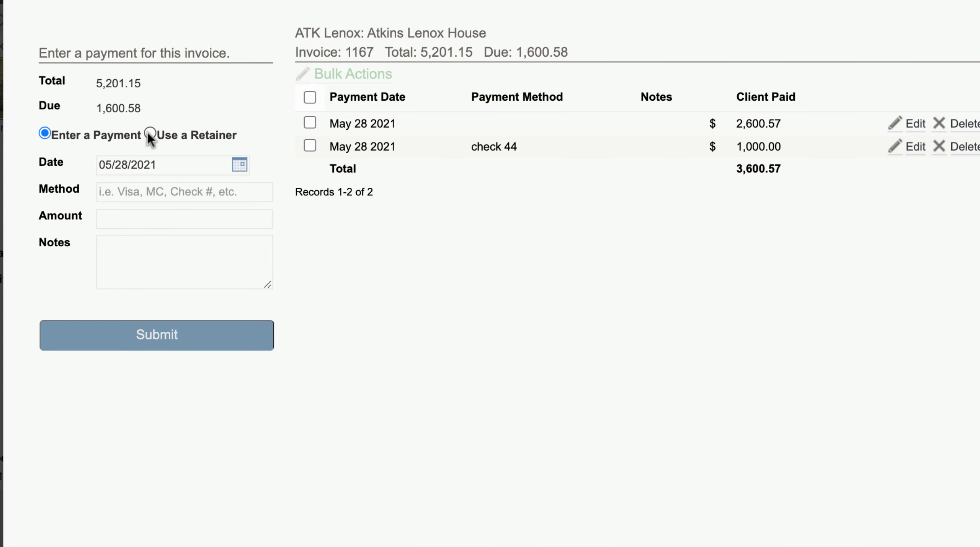
Submit a payment of 1000 on the invoice using the check 123 retainer dated 05/28/2021.
{"action": "left_click", "coordinate": [149, 133]}
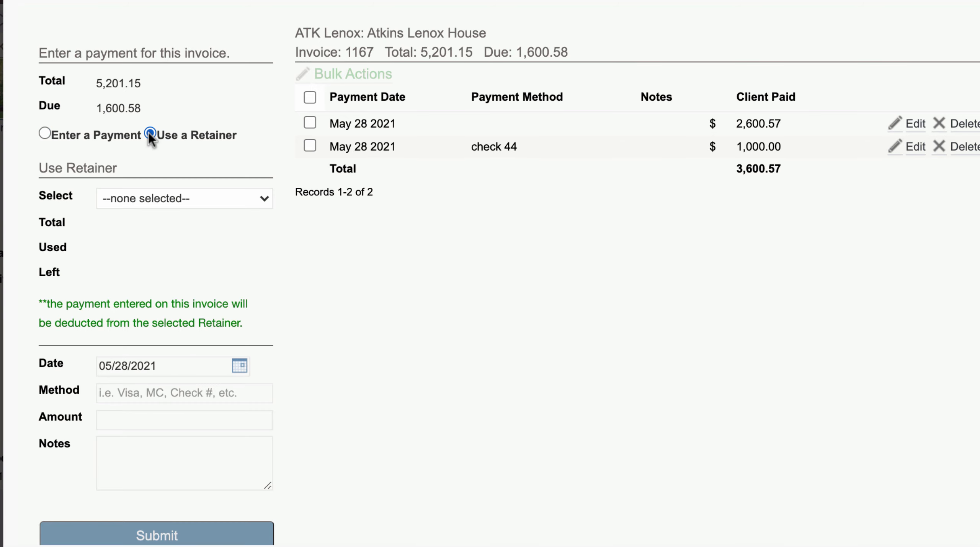
{"action": "left_click", "coordinate": [155, 199]}
{"action": "left_click", "coordinate": [154, 215]}
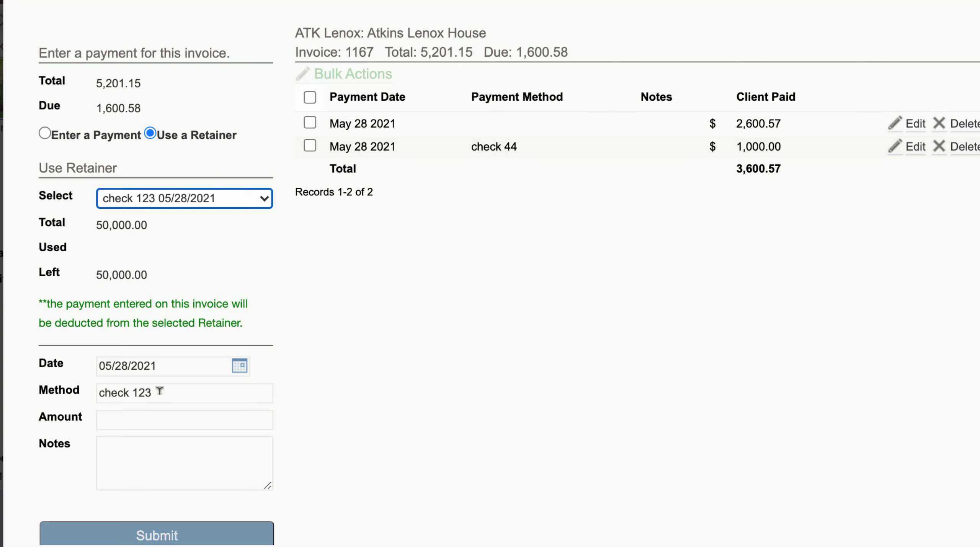
{"action": "left_click", "coordinate": [157, 414]}
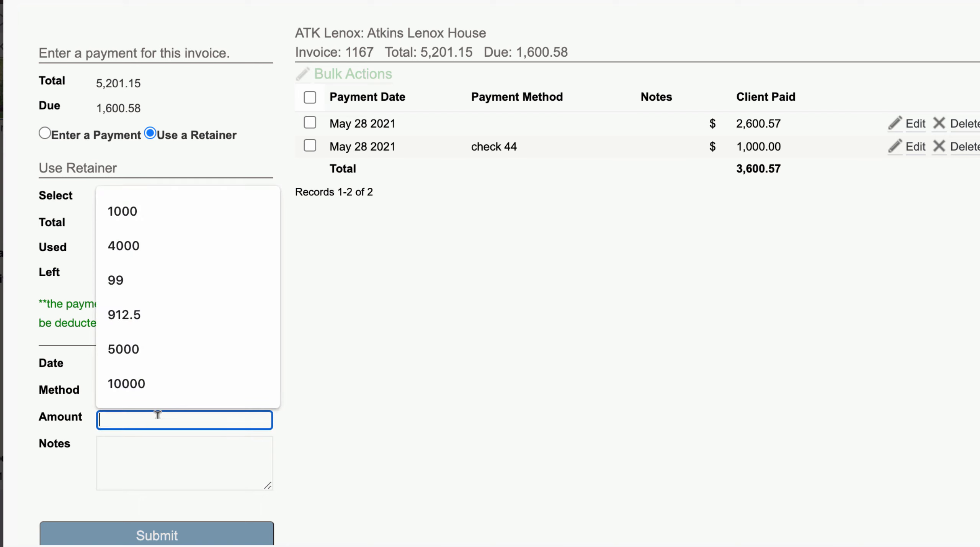
{"action": "left_click", "coordinate": [144, 217]}
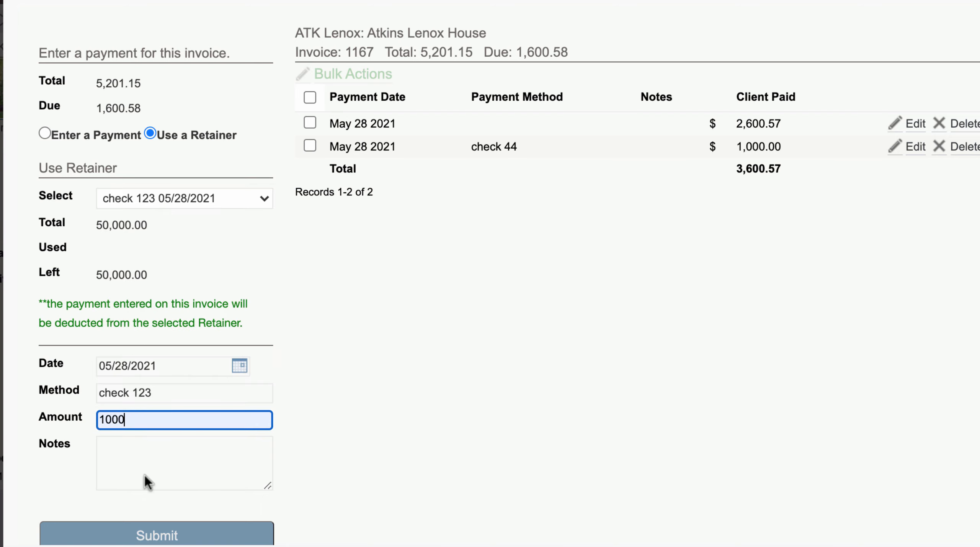
{"action": "left_click", "coordinate": [155, 536]}
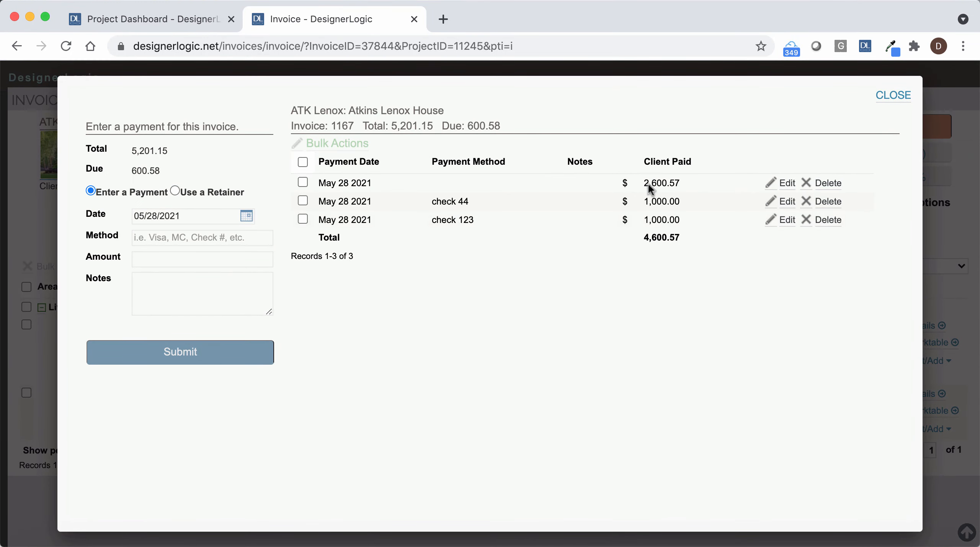
Close the reloaded invoice, review the project's retainer usage, and refresh the project dashboard.
{"action": "left_click", "coordinate": [893, 96]}
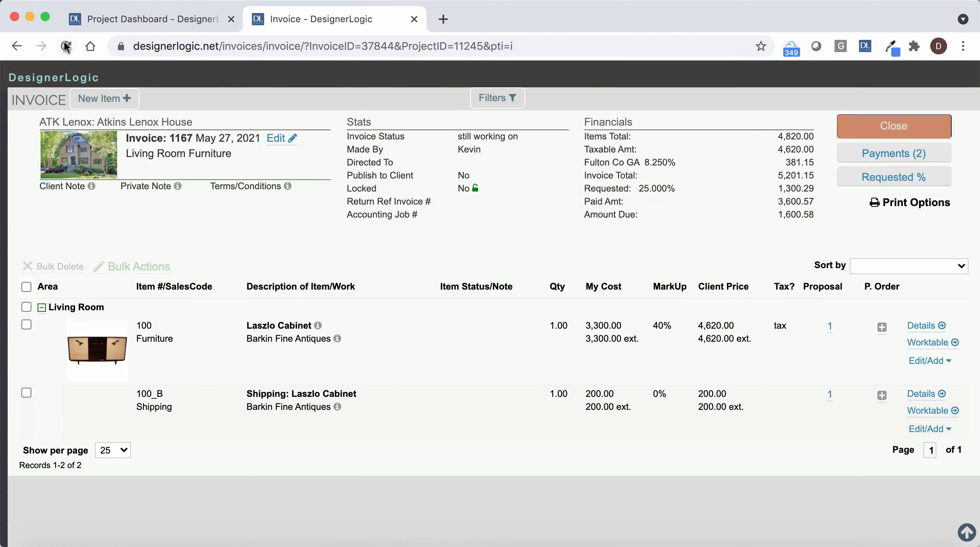
{"action": "left_click", "coordinate": [65, 46]}
{"action": "left_click", "coordinate": [868, 127]}
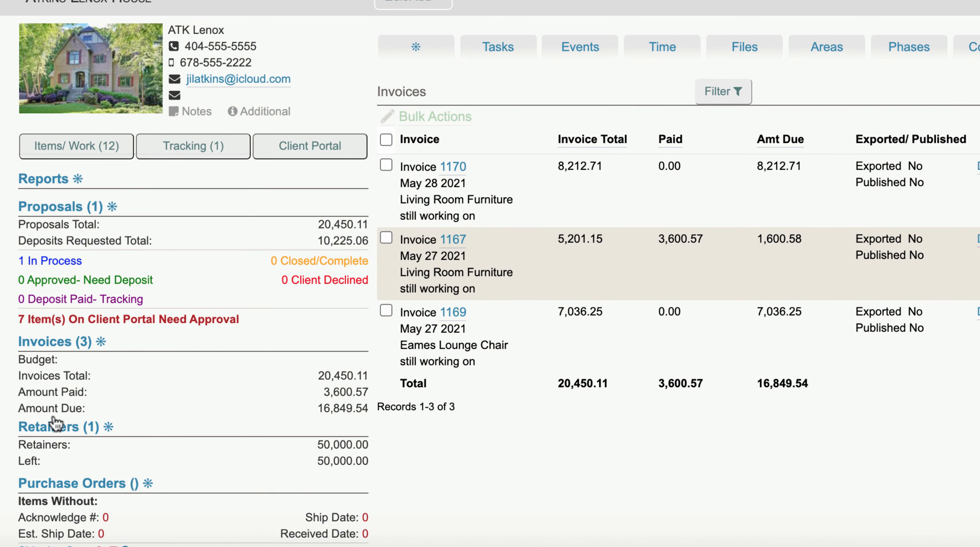
{"action": "left_click", "coordinate": [54, 421]}
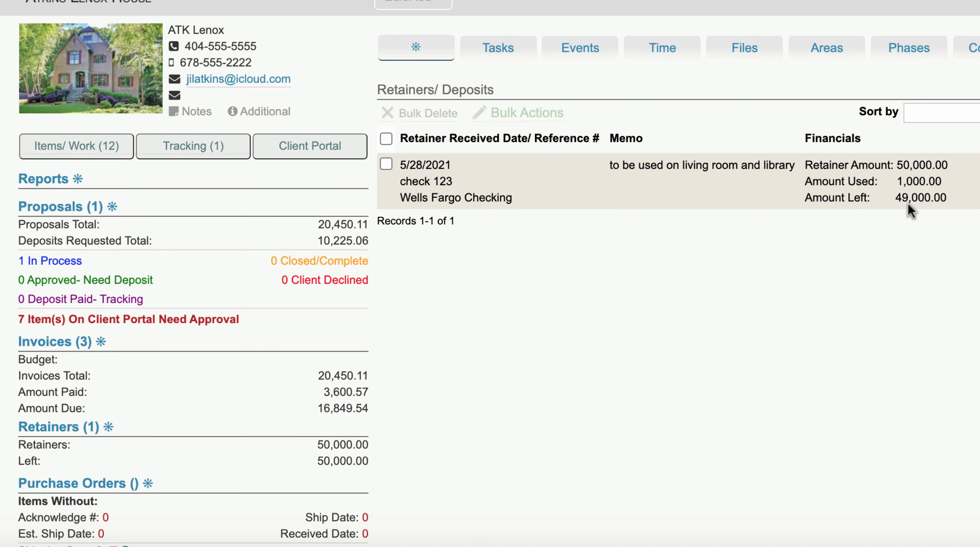
{"action": "key", "text": "super+r"}
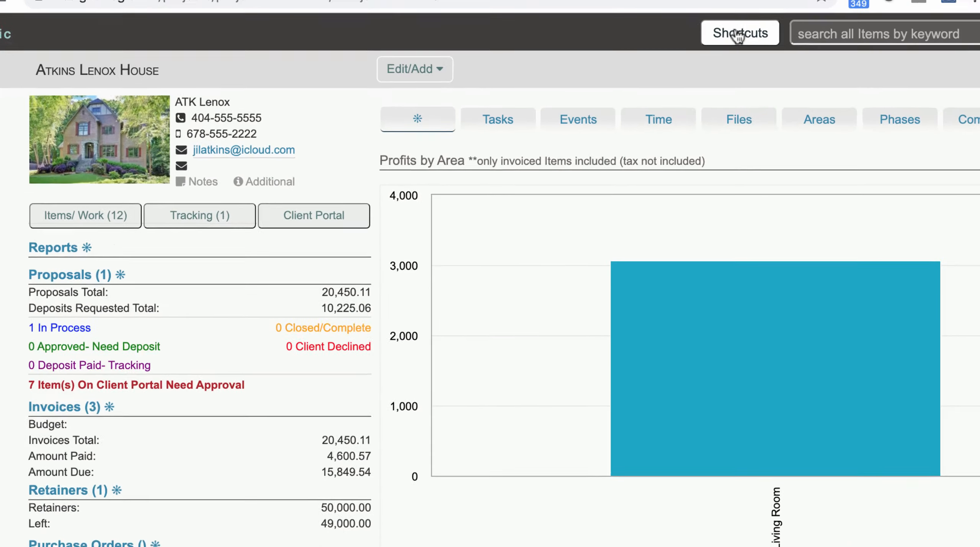
Start an invoice payment from Shortcuts for the Atkins Lenox House project's Living Room Furniture invoice dated 05/27/2021.
{"action": "left_click", "coordinate": [695, 76]}
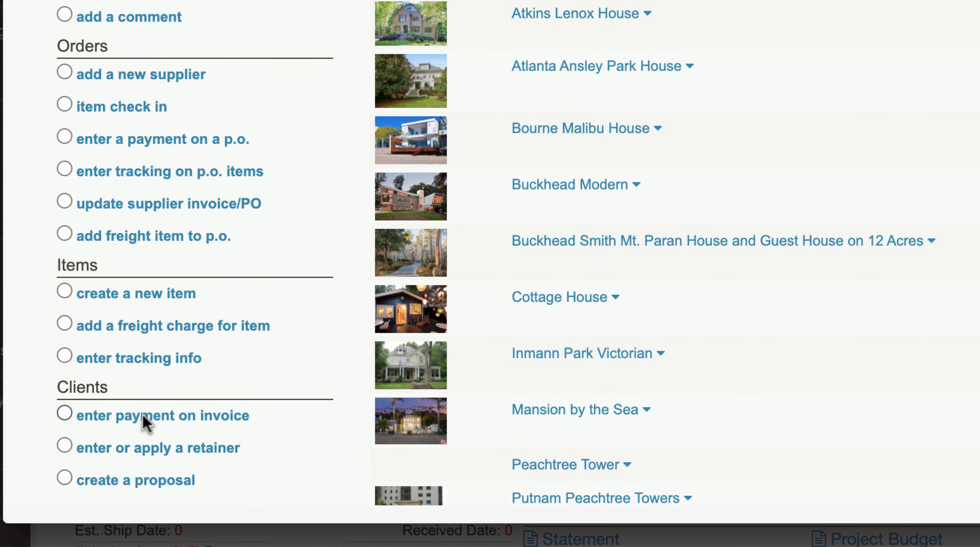
{"action": "left_click", "coordinate": [142, 414]}
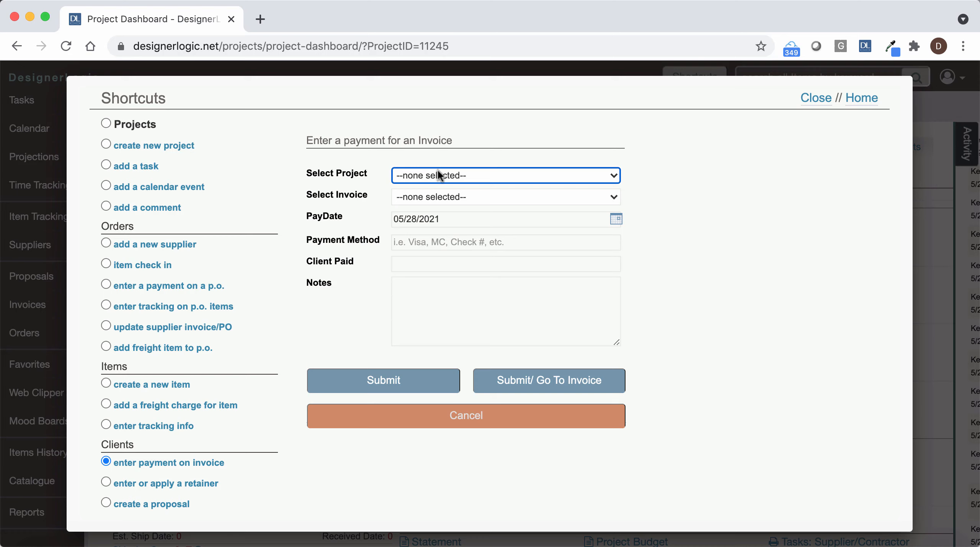
{"action": "left_click", "coordinate": [438, 170]}
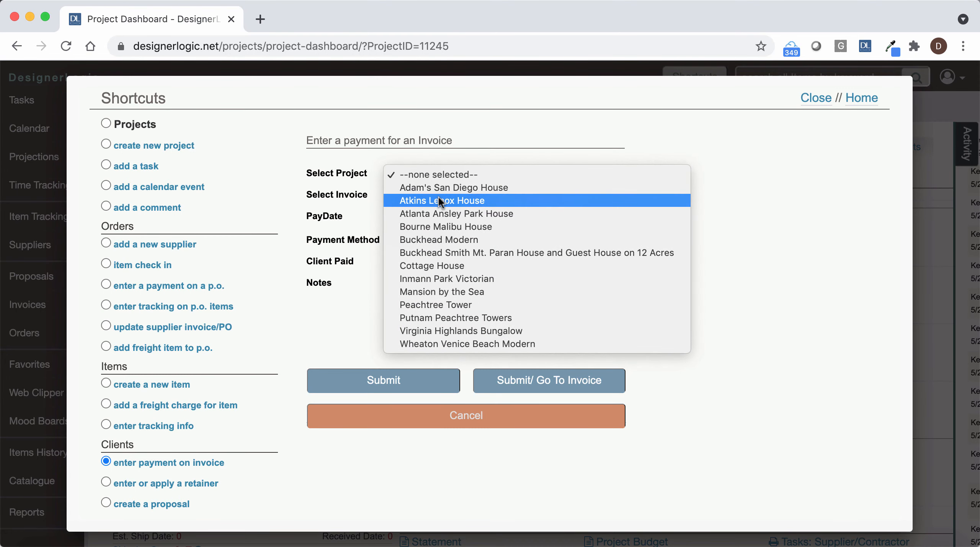
{"action": "left_click", "coordinate": [438, 196]}
{"action": "left_click", "coordinate": [438, 197]}
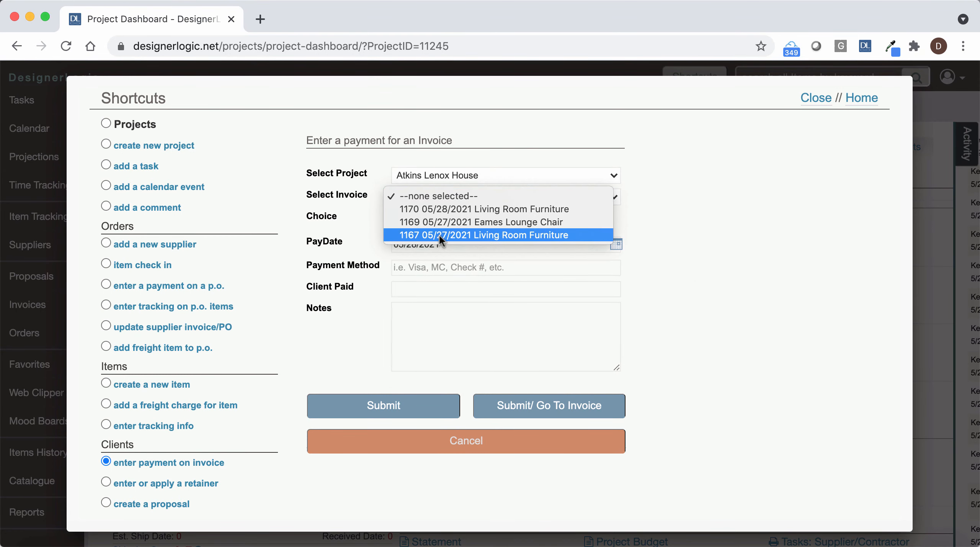
{"action": "left_click", "coordinate": [440, 234]}
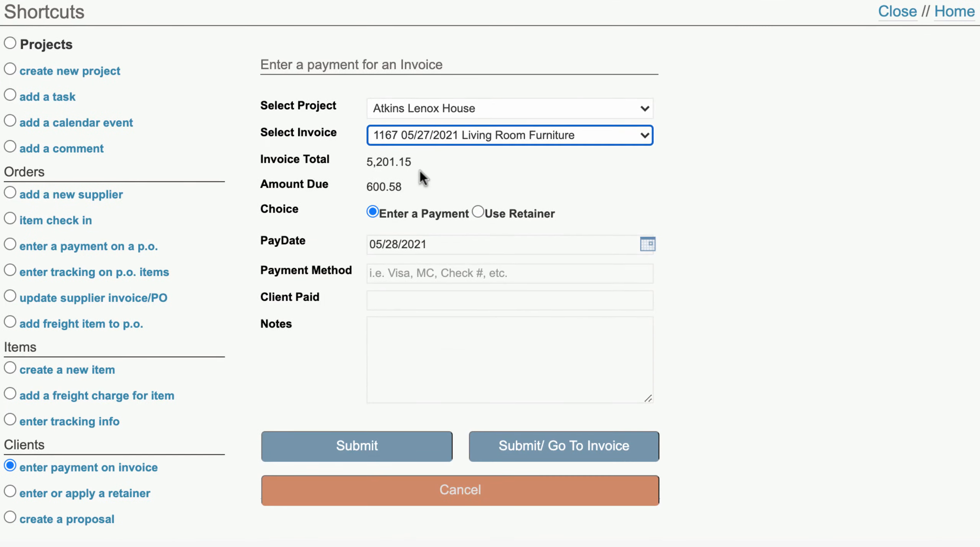
Apply the check 123 retainer dated 05/28/2021 to the invoice as a client payment of 99, submit it, and close Shortcuts.
{"action": "left_click", "coordinate": [478, 212]}
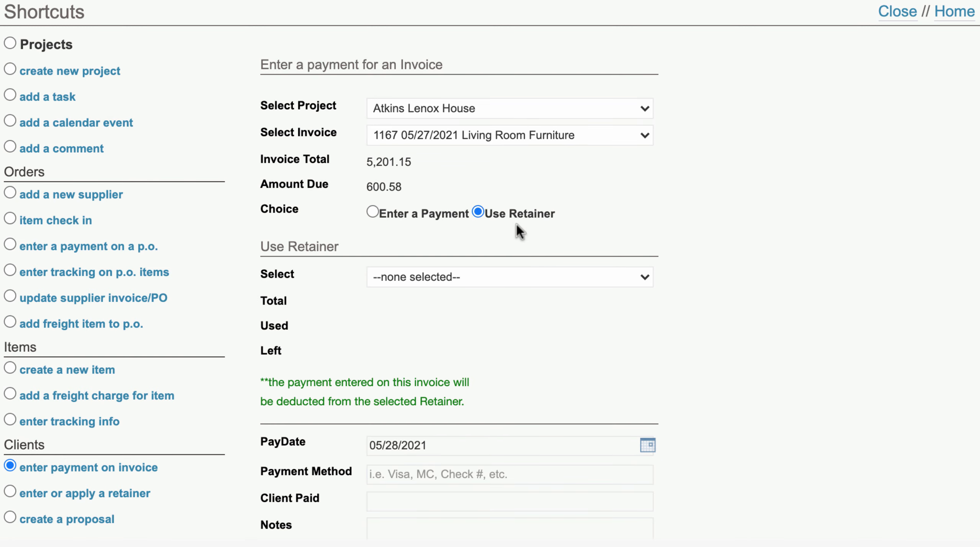
{"action": "left_click", "coordinate": [455, 274]}
{"action": "left_click", "coordinate": [459, 293]}
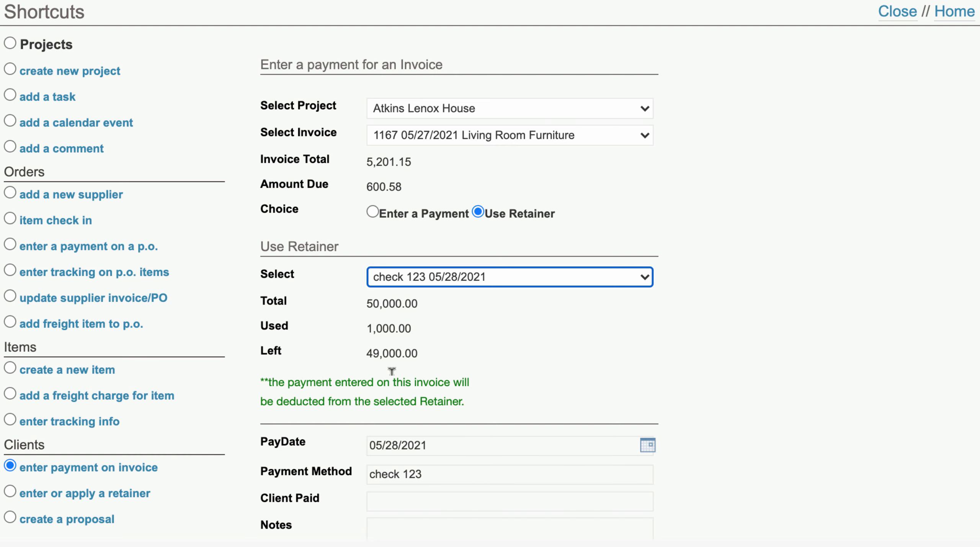
{"action": "scroll", "coordinate": [391, 325], "scroll_direction": "down", "scroll_amount": 3}
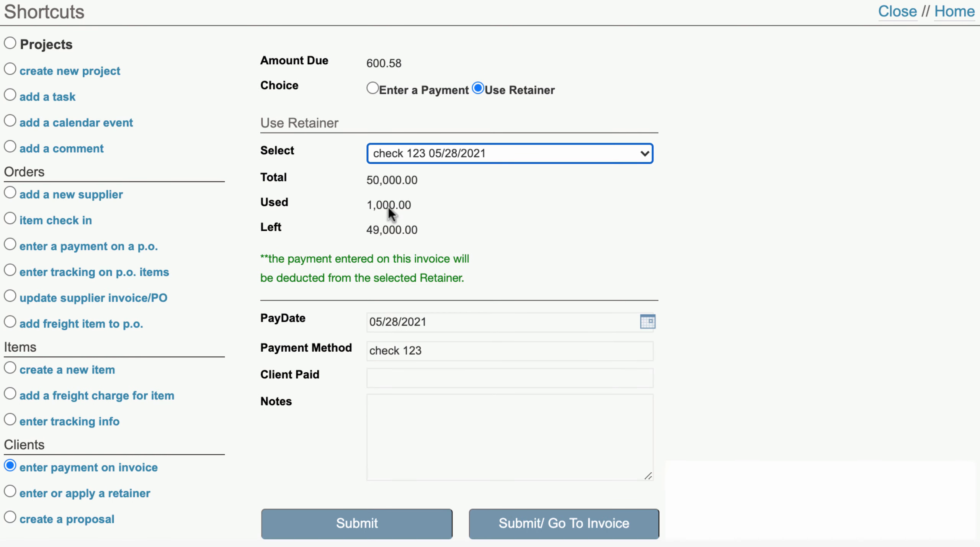
{"action": "left_click", "coordinate": [386, 371]}
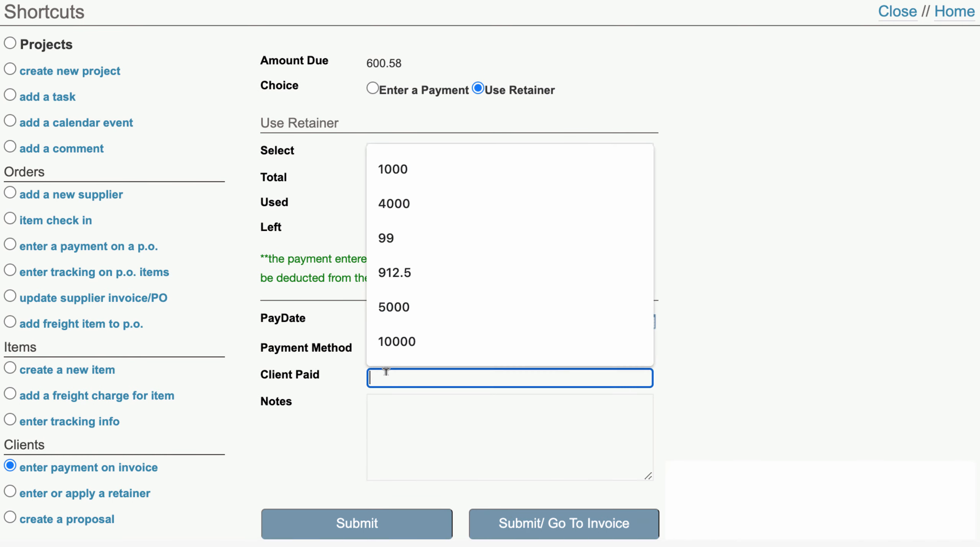
{"action": "left_click", "coordinate": [389, 236]}
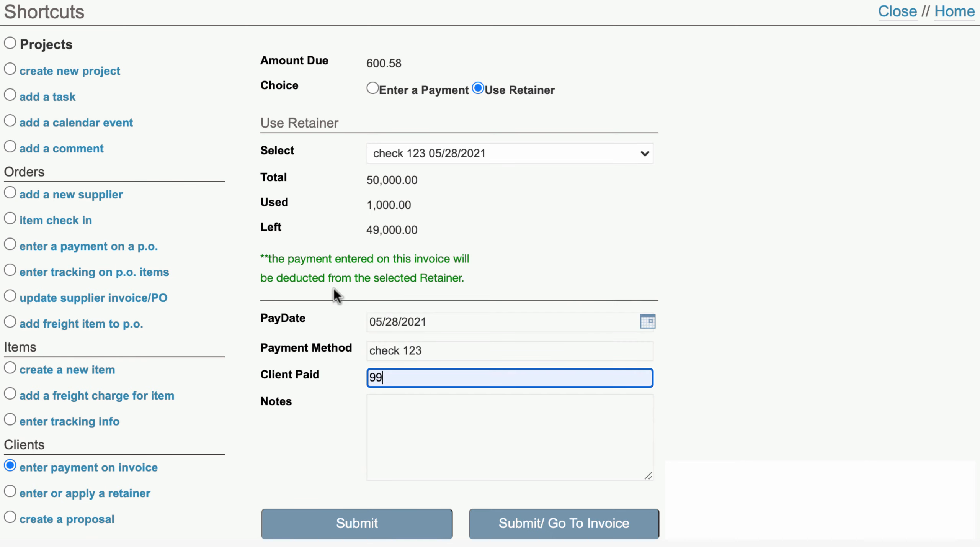
{"action": "left_click", "coordinate": [379, 534]}
{"action": "left_click", "coordinate": [894, 12]}
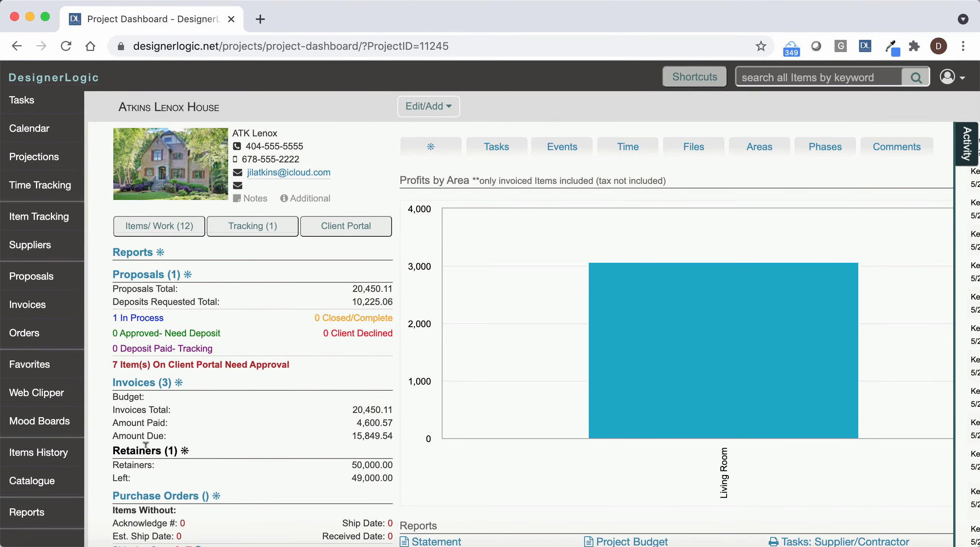
Review the amounts in the project's retainer list, and reload the dashboard to check the remaining retainer amount.
{"action": "left_click", "coordinate": [135, 456]}
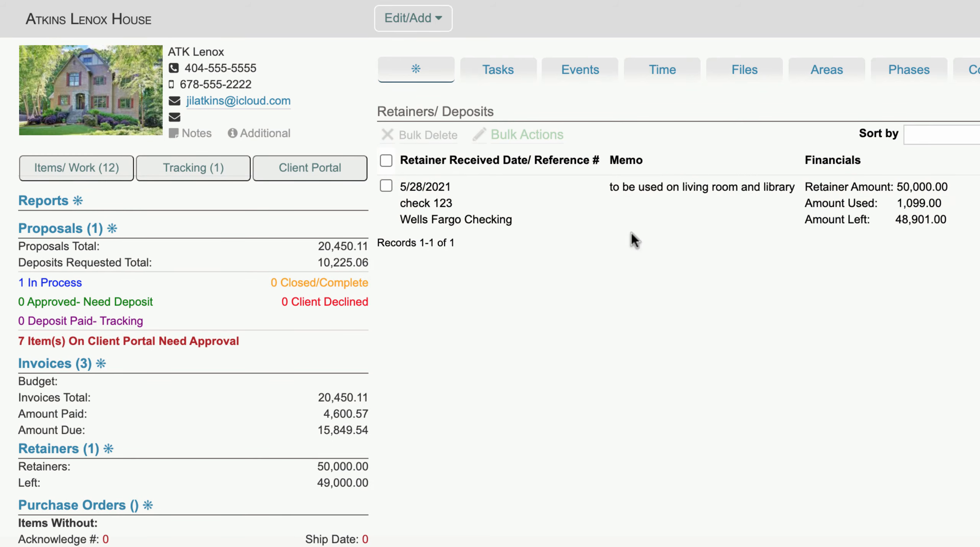
{"action": "key", "text": "super+r"}
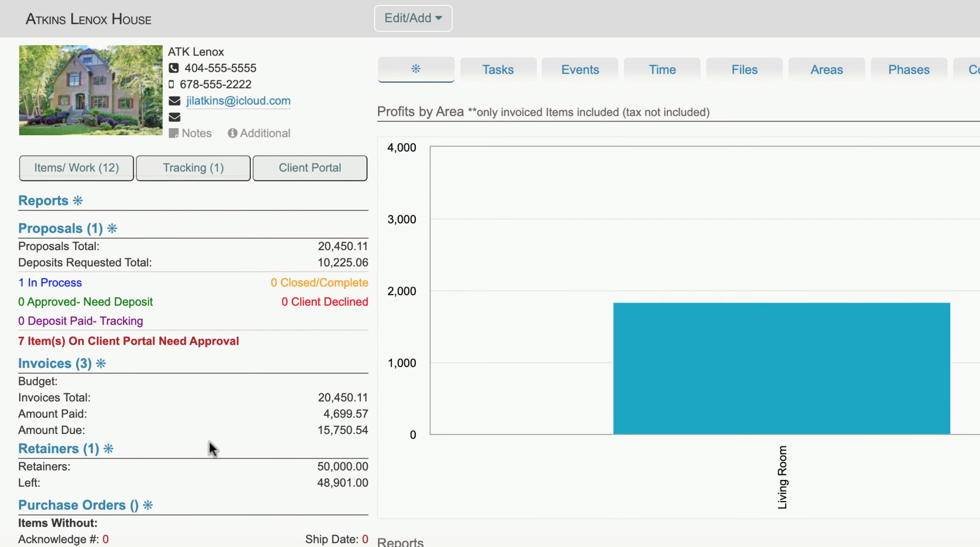
{"action": "left_click_drag", "start_coordinate": [316, 479], "coordinate": [362, 487]}
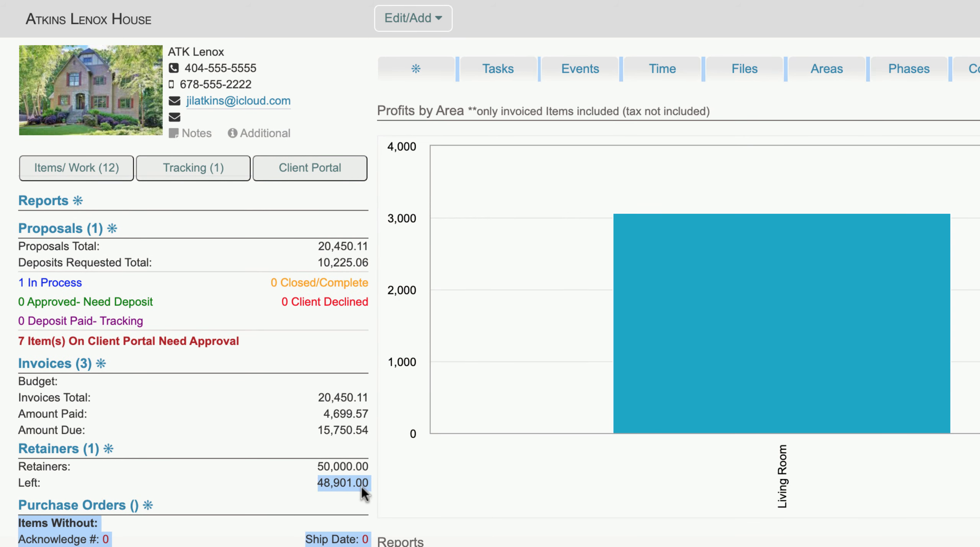
{"action": "left_click", "coordinate": [334, 494]}
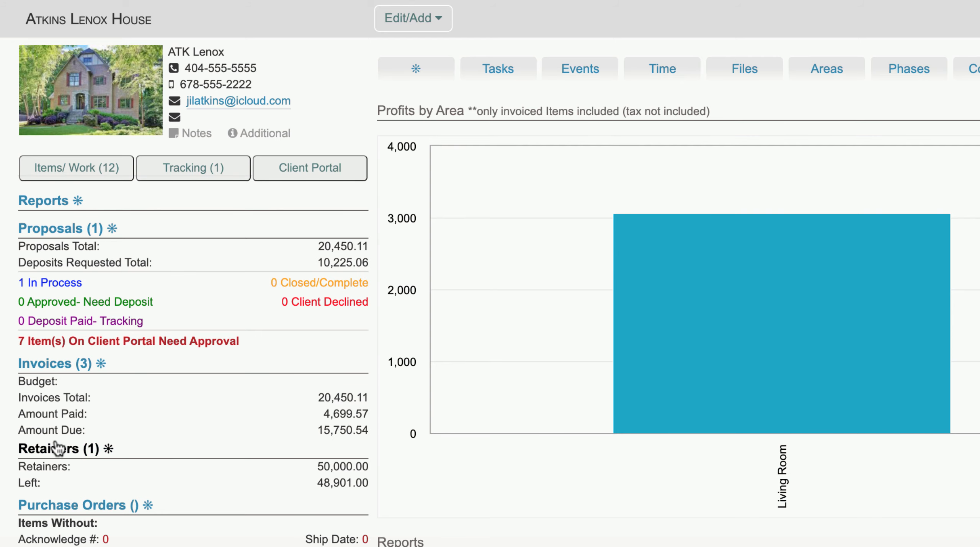
Open the detail of the check 123 retainer and review the invoice payments deducted from it.
{"action": "left_click", "coordinate": [89, 448]}
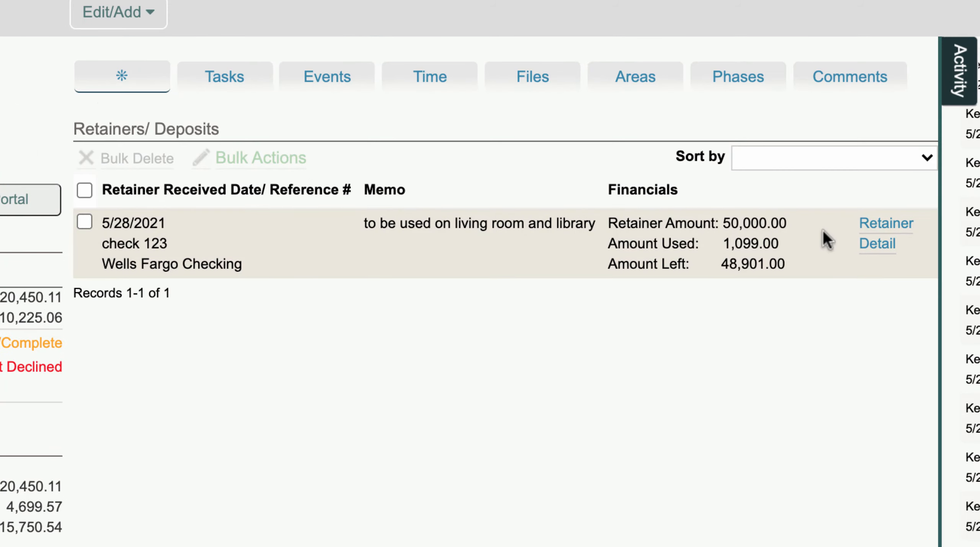
{"action": "left_click", "coordinate": [879, 241]}
{"action": "scroll", "coordinate": [11, 480], "scroll_direction": "down", "scroll_amount": 3}
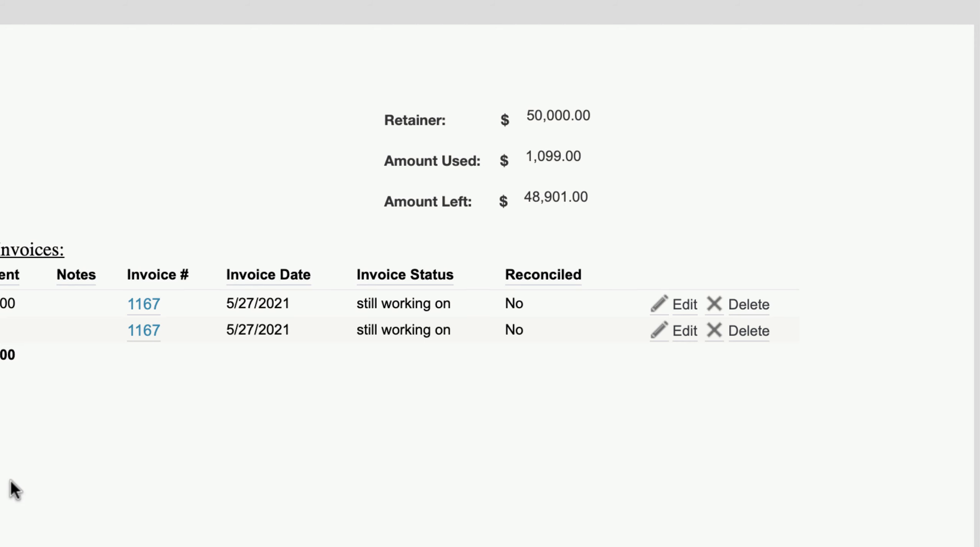